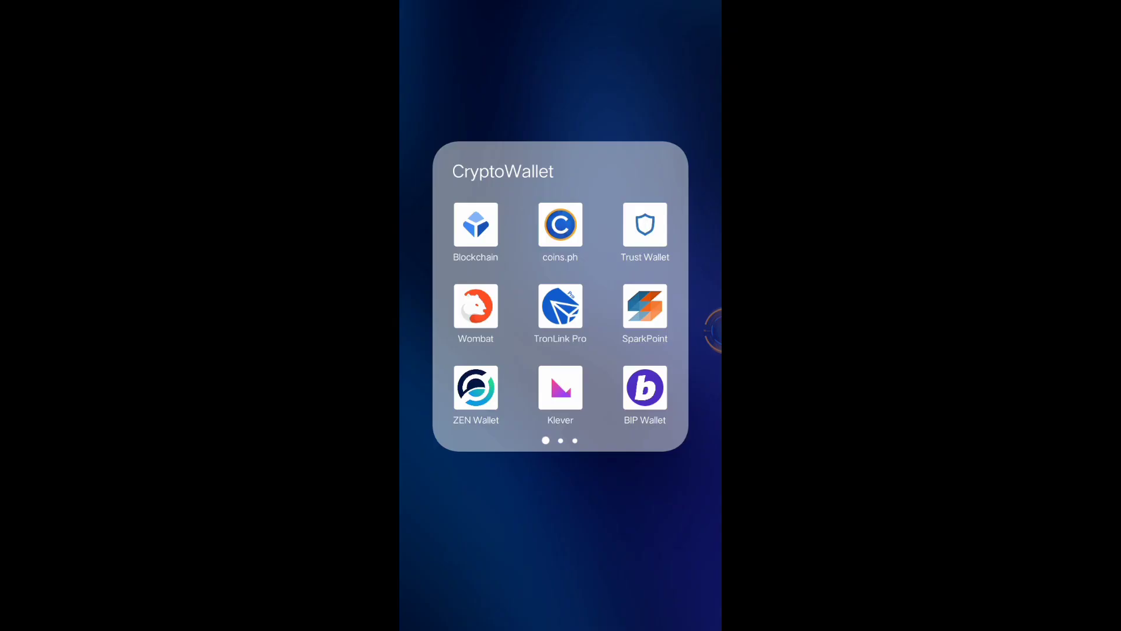
Launch Trust Wallet and go from Settings to the Price Alerts page.
{"action": "left_click", "coordinate": [644, 225]}
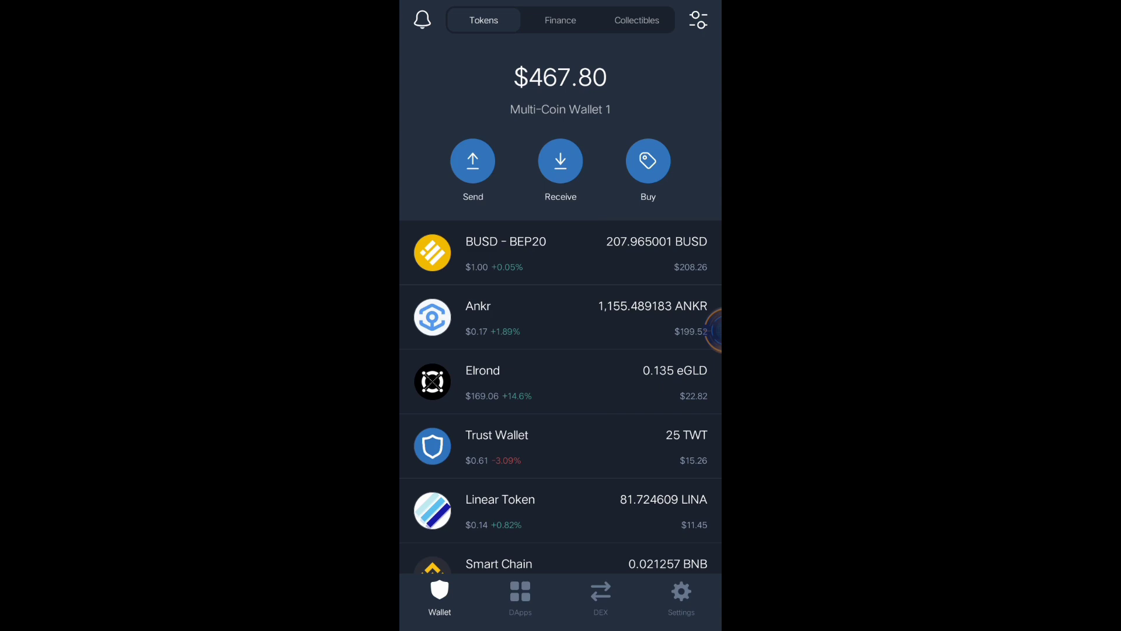
{"action": "left_click", "coordinate": [698, 599]}
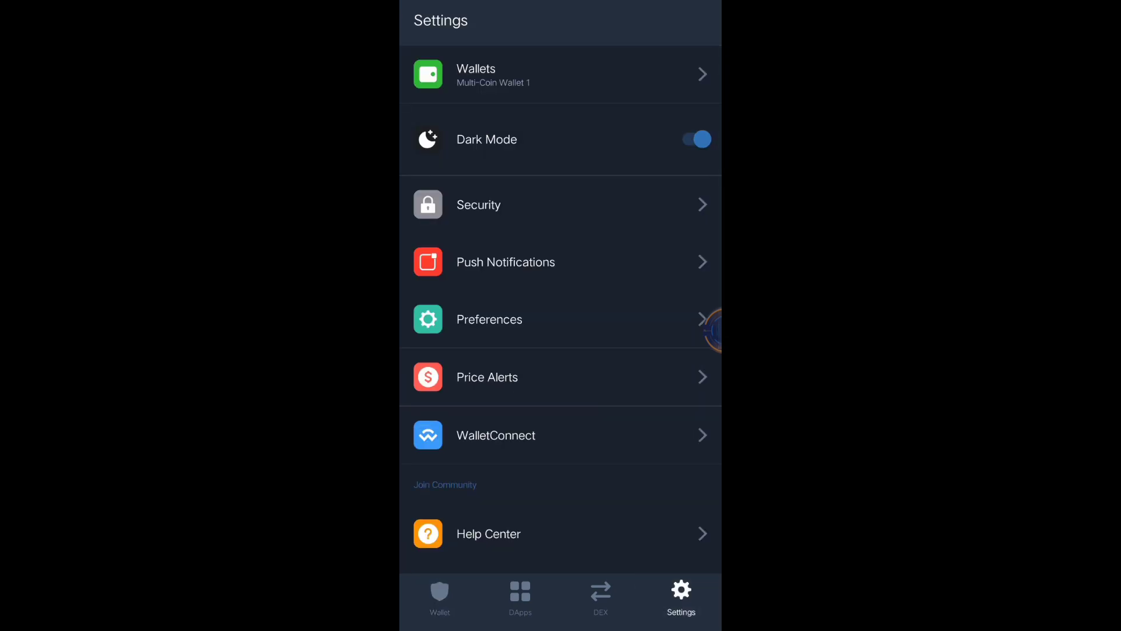
{"action": "left_click_drag", "start_coordinate": [567, 377], "coordinate": [570, 365]}
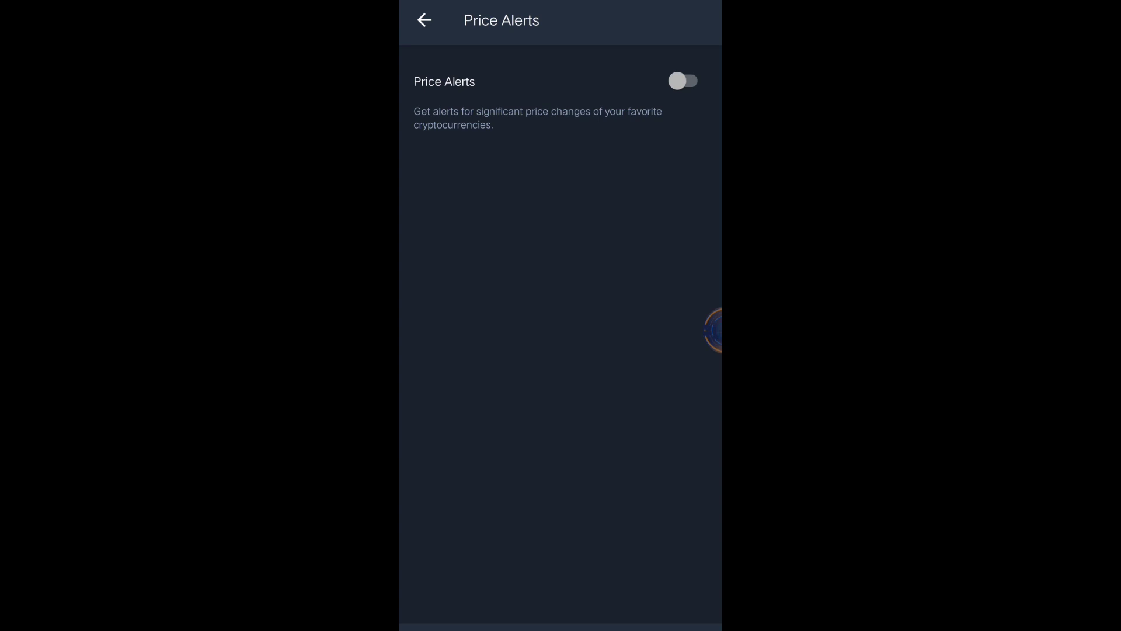
Turn the Price Alerts toggle on so BNB, Ethereum and Bitcoin alerts appear.
{"action": "left_click", "coordinate": [680, 82]}
{"action": "left_click", "coordinate": [681, 82]}
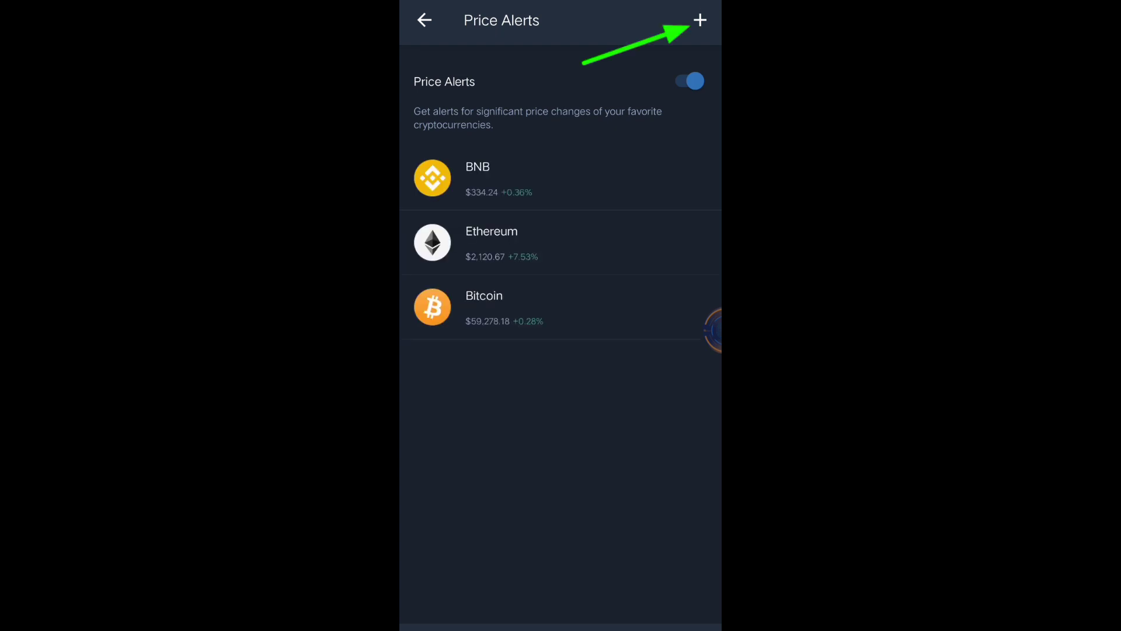
Bring up the Select Asset list to add FEGtoken and Smart Chain alerts.
{"action": "left_click", "coordinate": [701, 21]}
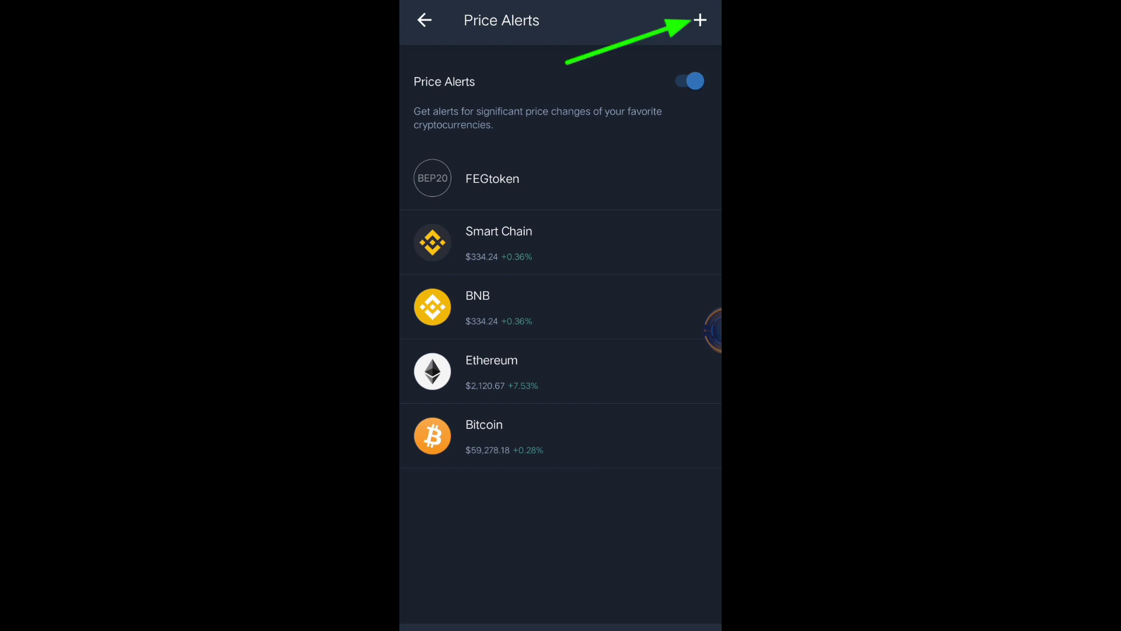
Add Ankr, SparkPoint Fuel (searched 'sfuel') and SparkPoint (searched 'srk') to price alerts.
{"action": "left_click", "coordinate": [700, 19]}
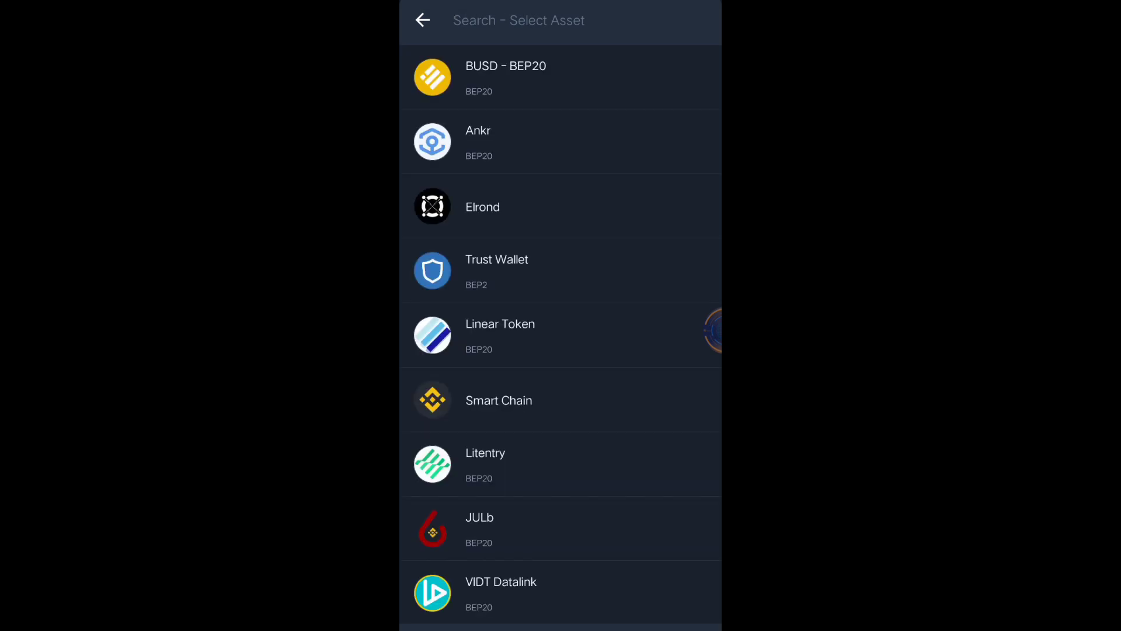
{"action": "left_click_drag", "start_coordinate": [532, 141], "coordinate": [451, 138]}
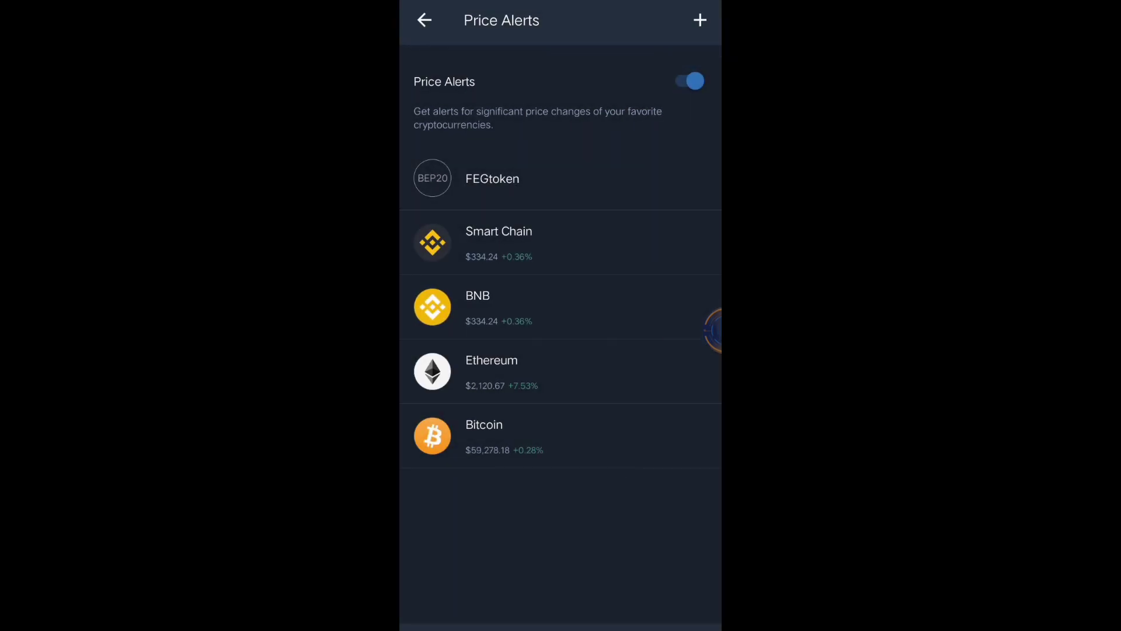
{"action": "left_click", "coordinate": [700, 20]}
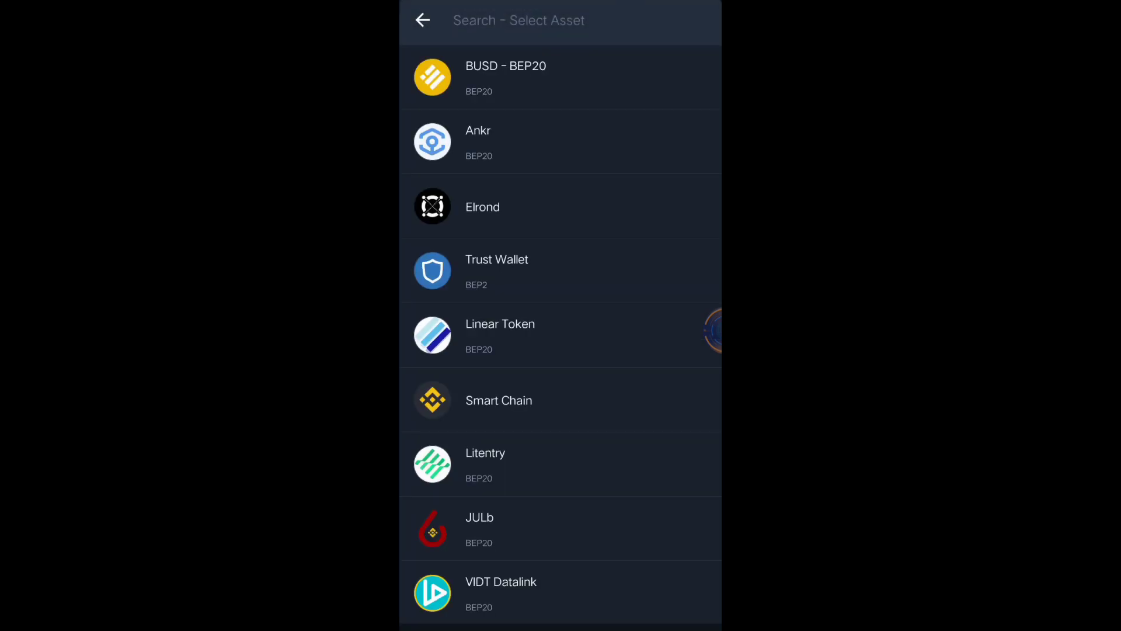
{"action": "left_click", "coordinate": [631, 12]}
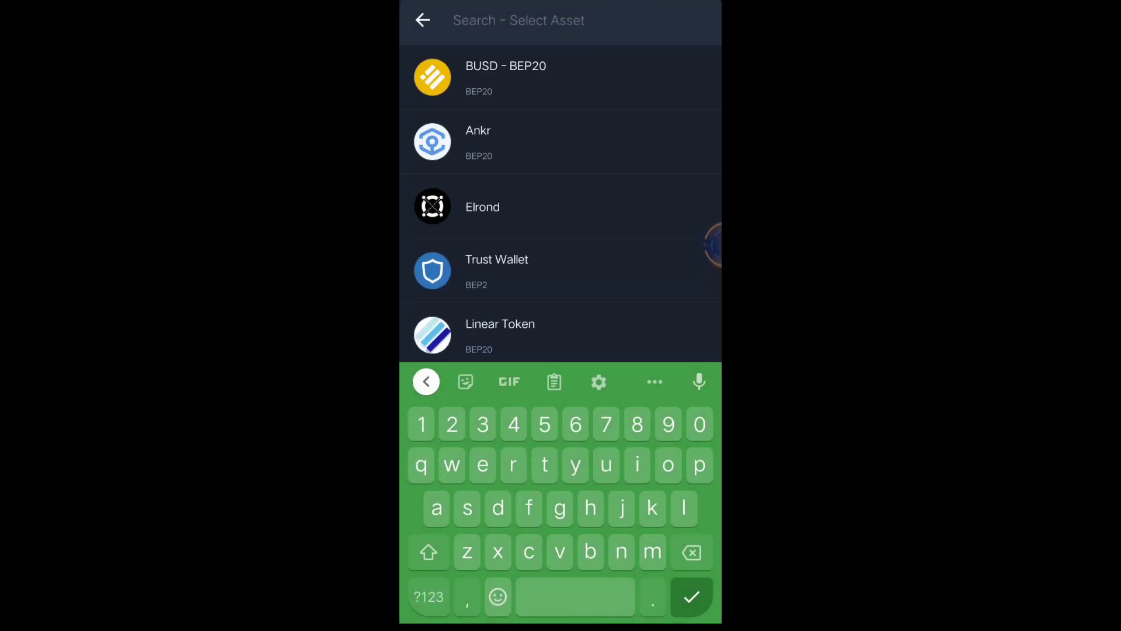
{"action": "type", "text": "sfuel"}
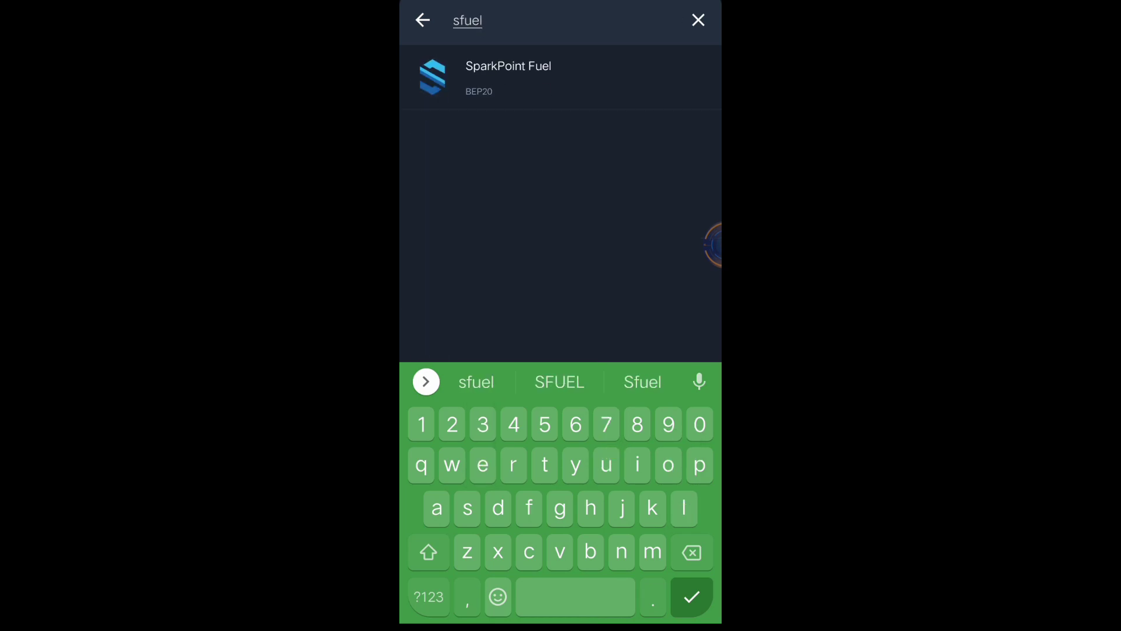
{"action": "left_click", "coordinate": [654, 85]}
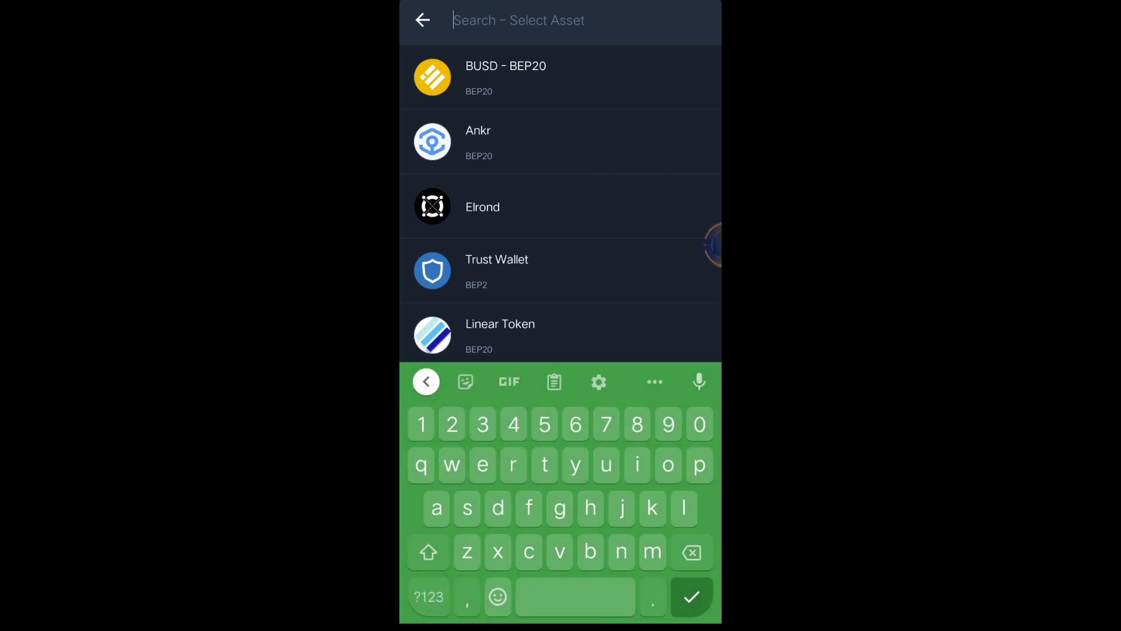
{"action": "type", "text": "srk"}
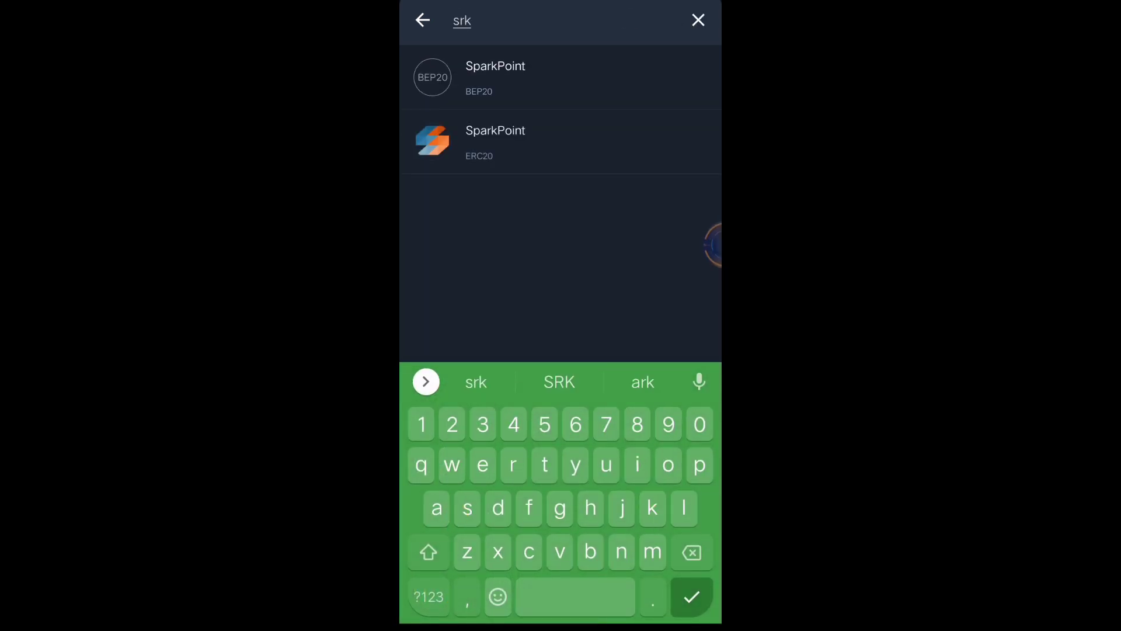
{"action": "left_click", "coordinate": [599, 141]}
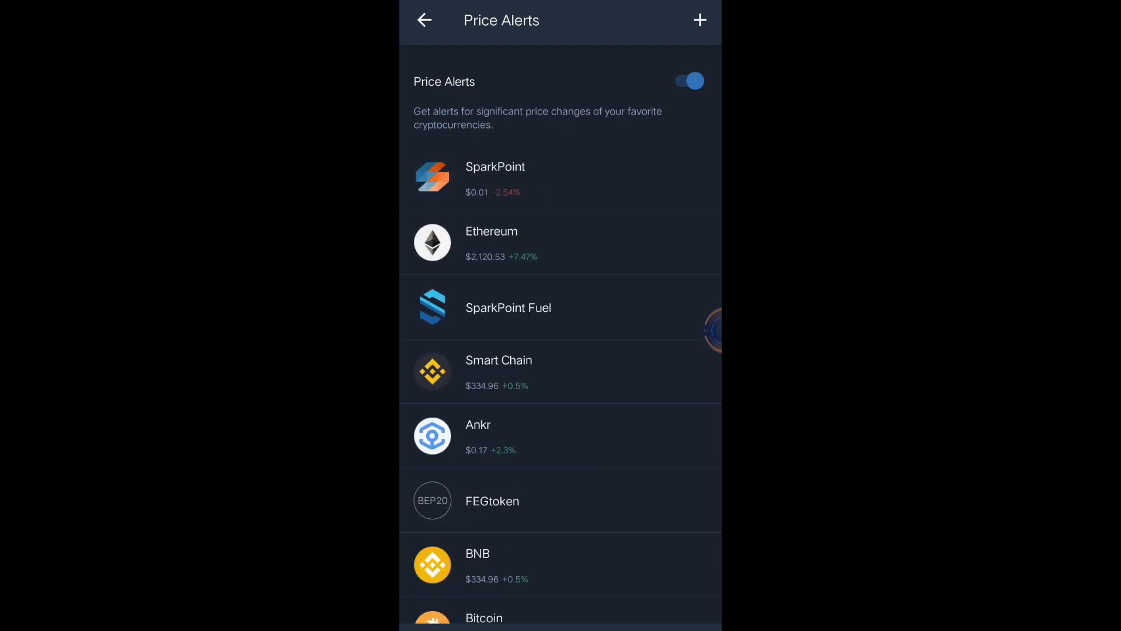
Search for 'jul', fix the typo, and add JulSwap to the price alerts.
{"action": "left_click", "coordinate": [700, 19]}
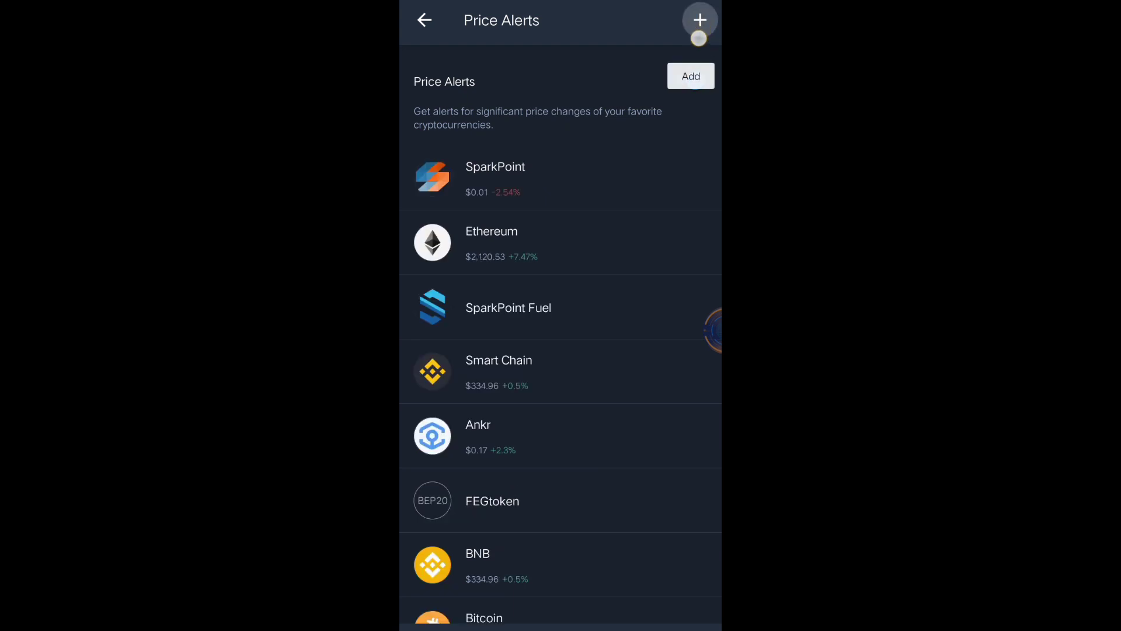
{"action": "left_click", "coordinate": [701, 21]}
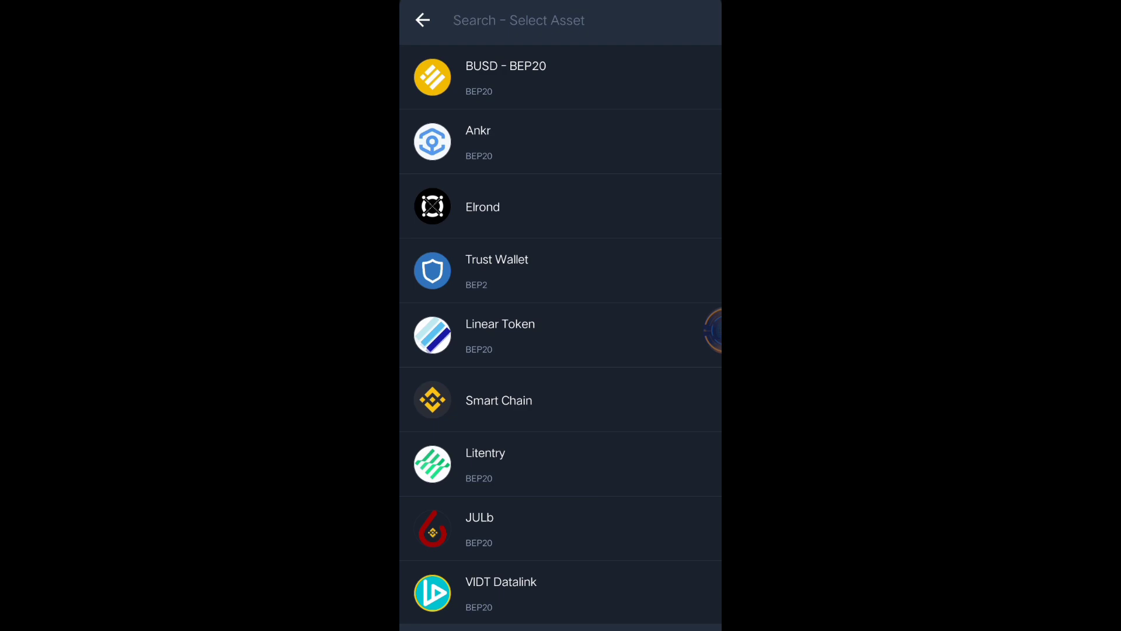
{"action": "type", "text": "judl"}
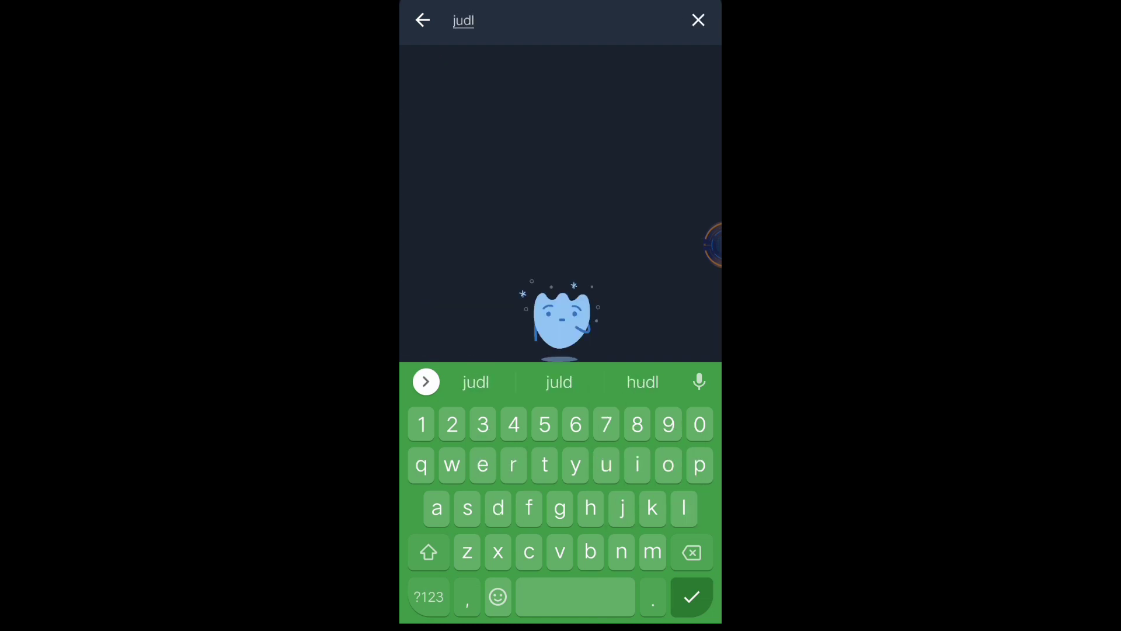
{"action": "key", "text": "BackSpace"}
{"action": "key", "text": "BackSpace"}
{"action": "type", "text": "l"}
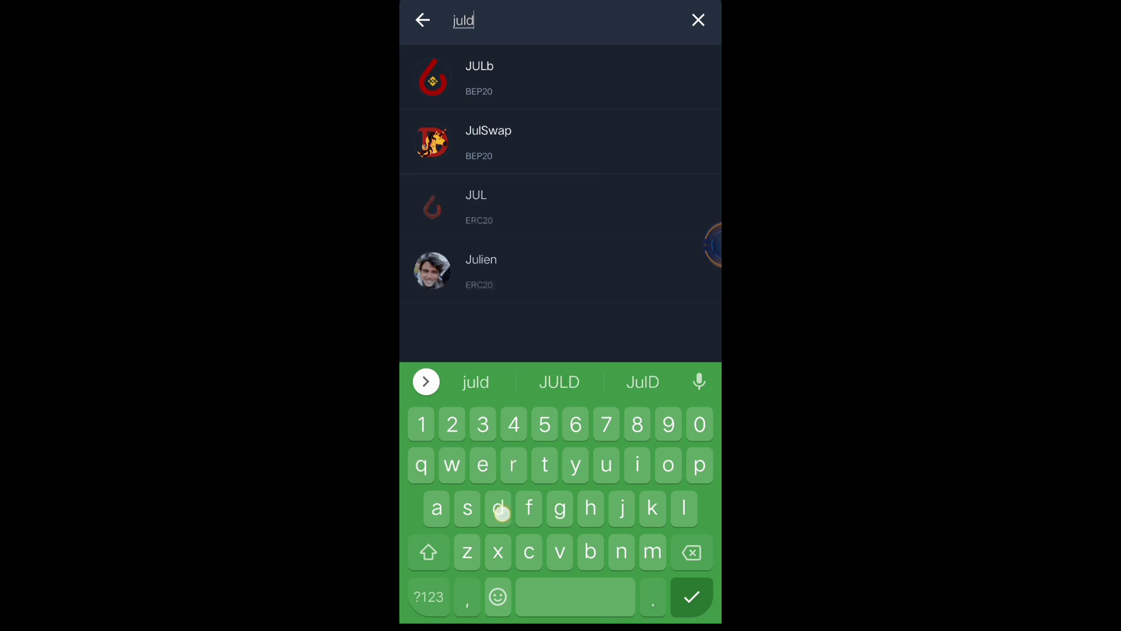
{"action": "left_click", "coordinate": [657, 75]}
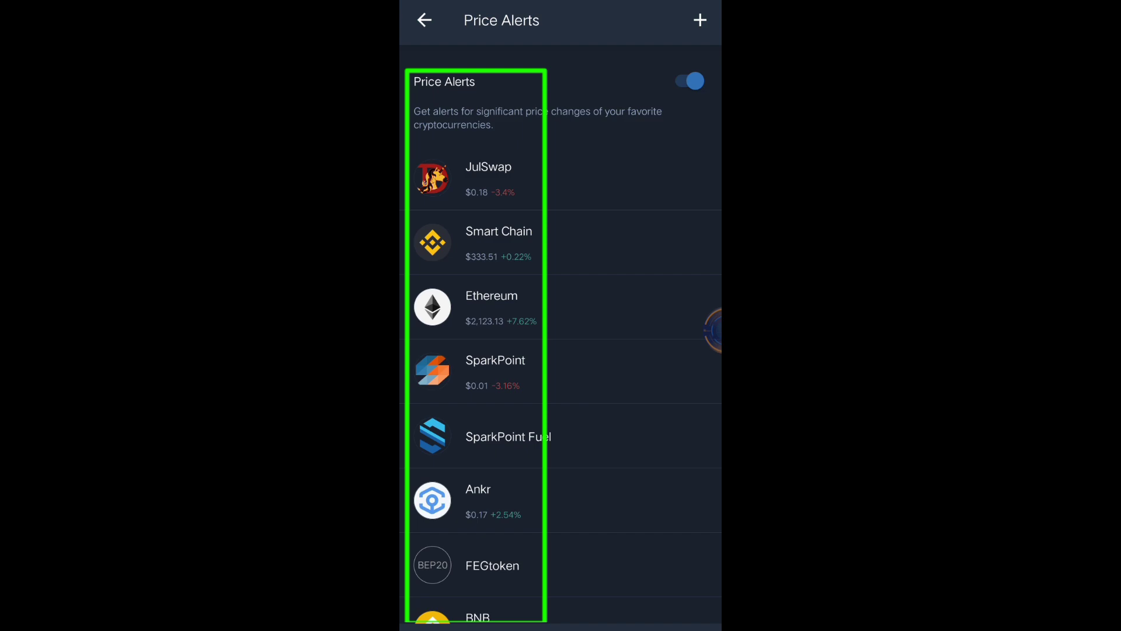
{"action": "scroll", "coordinate": [561, 350], "scroll_direction": "down", "scroll_amount": 2}
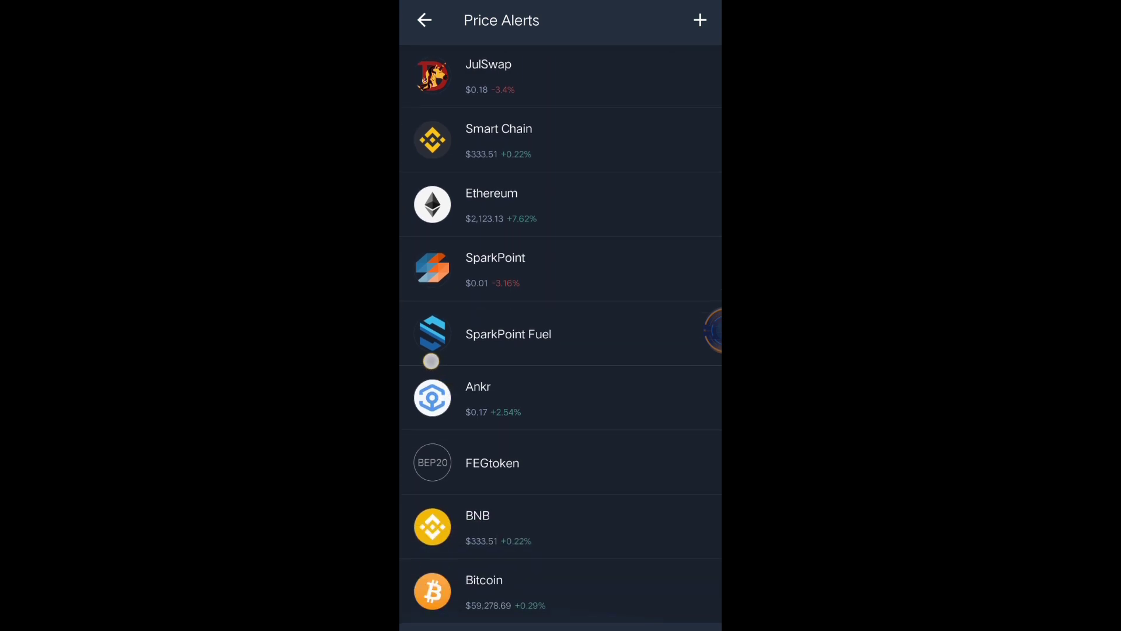
{"action": "left_click", "coordinate": [501, 473]}
{"action": "left_click_drag", "start_coordinate": [464, 403], "coordinate": [498, 411]}
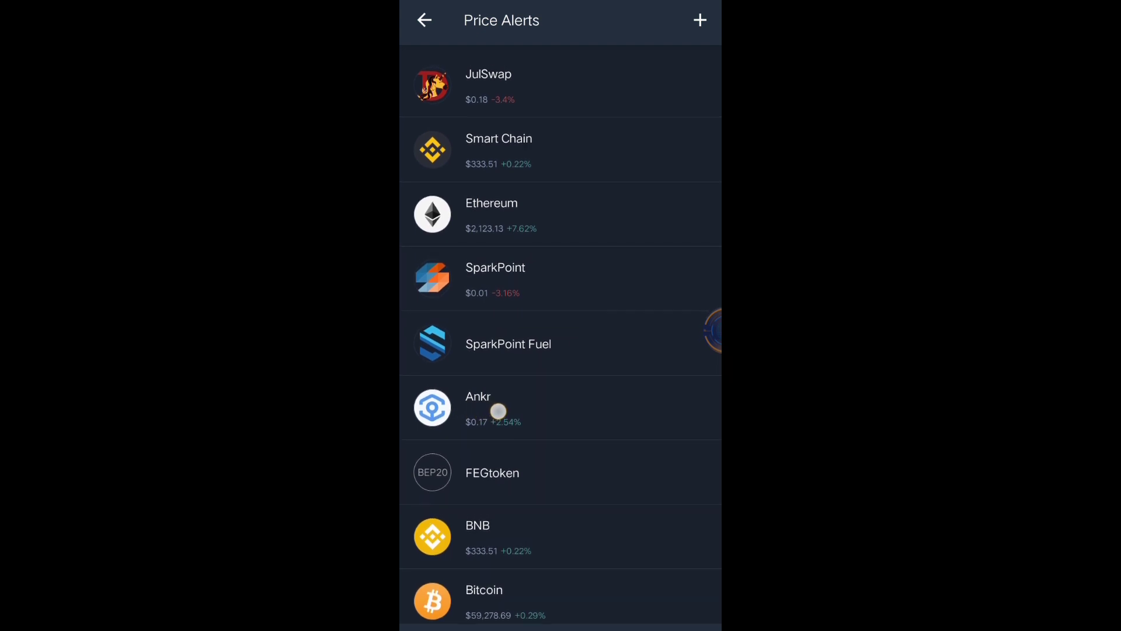
{"action": "left_click_drag", "start_coordinate": [468, 352], "coordinate": [464, 376]}
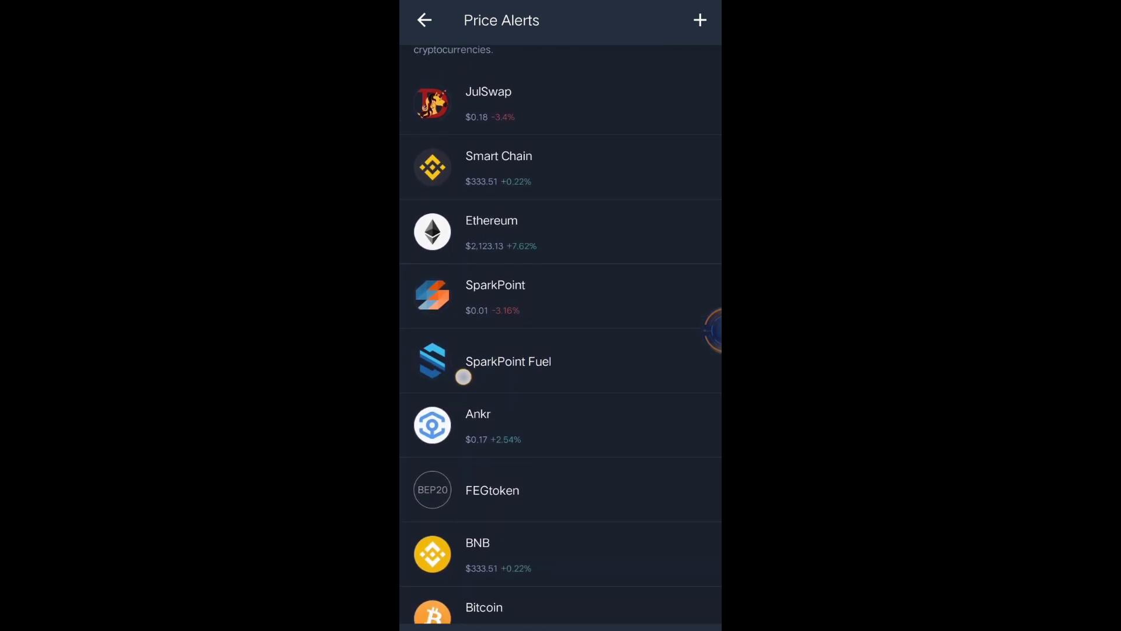
{"action": "left_click_drag", "start_coordinate": [458, 303], "coordinate": [501, 330]}
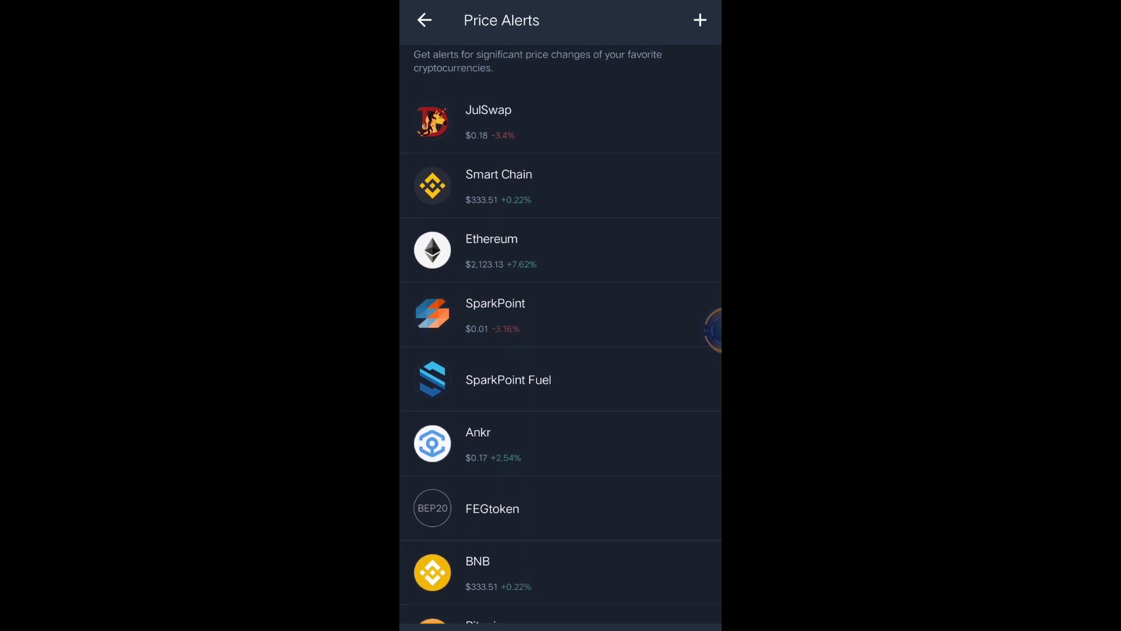
{"action": "left_click", "coordinate": [505, 131]}
{"action": "left_click_drag", "start_coordinate": [476, 617], "coordinate": [492, 587]}
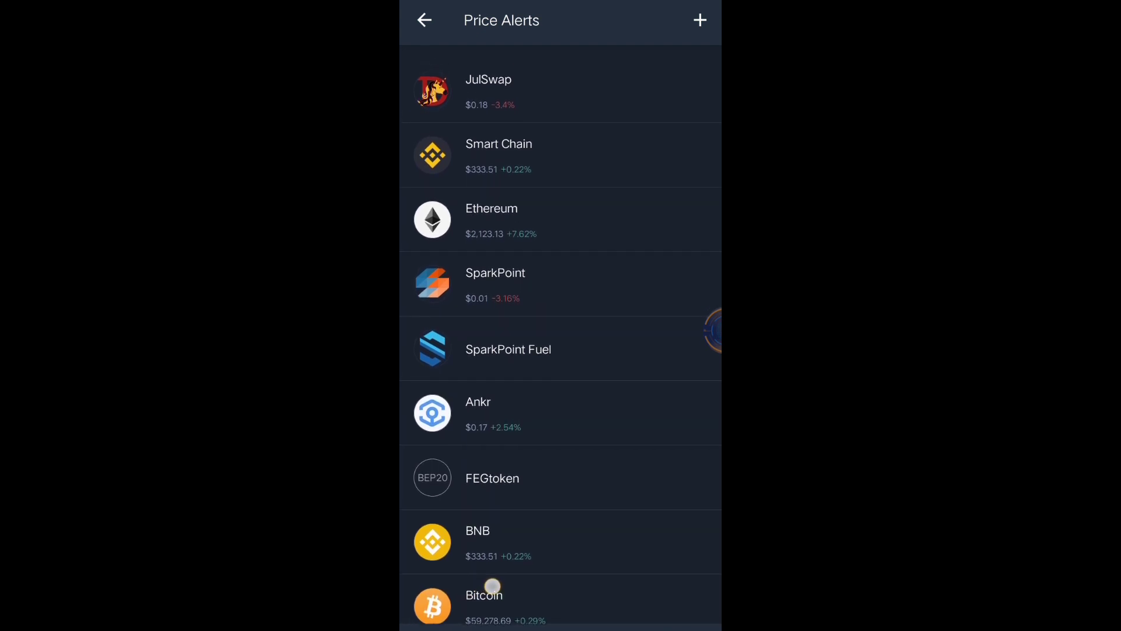
{"action": "left_click_drag", "start_coordinate": [659, 303], "coordinate": [661, 386]}
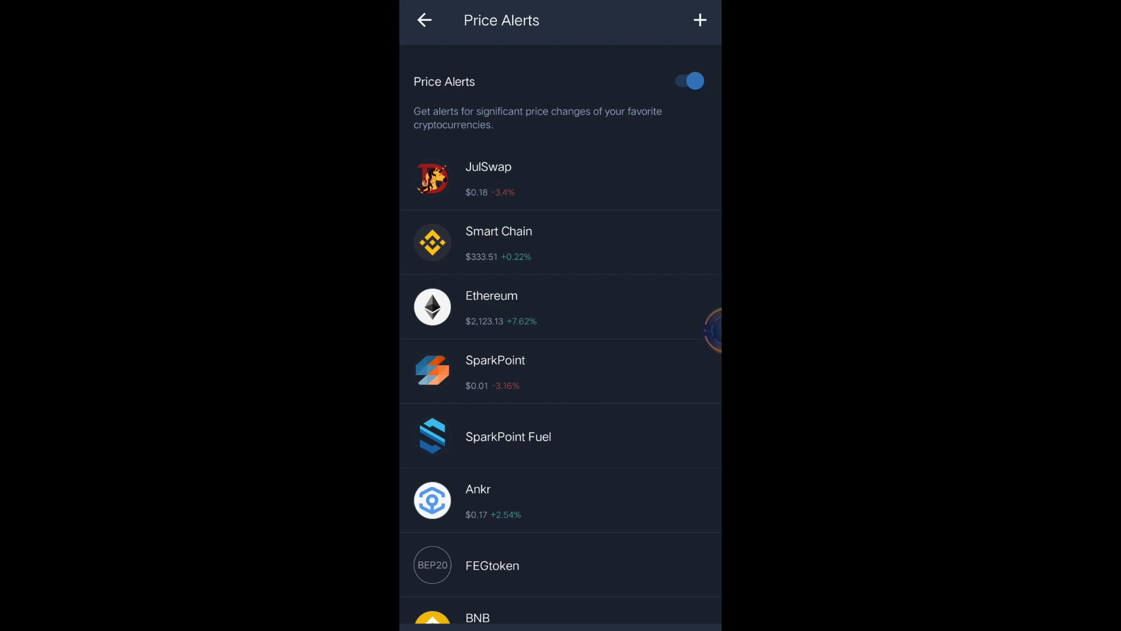
{"action": "left_click", "coordinate": [701, 21]}
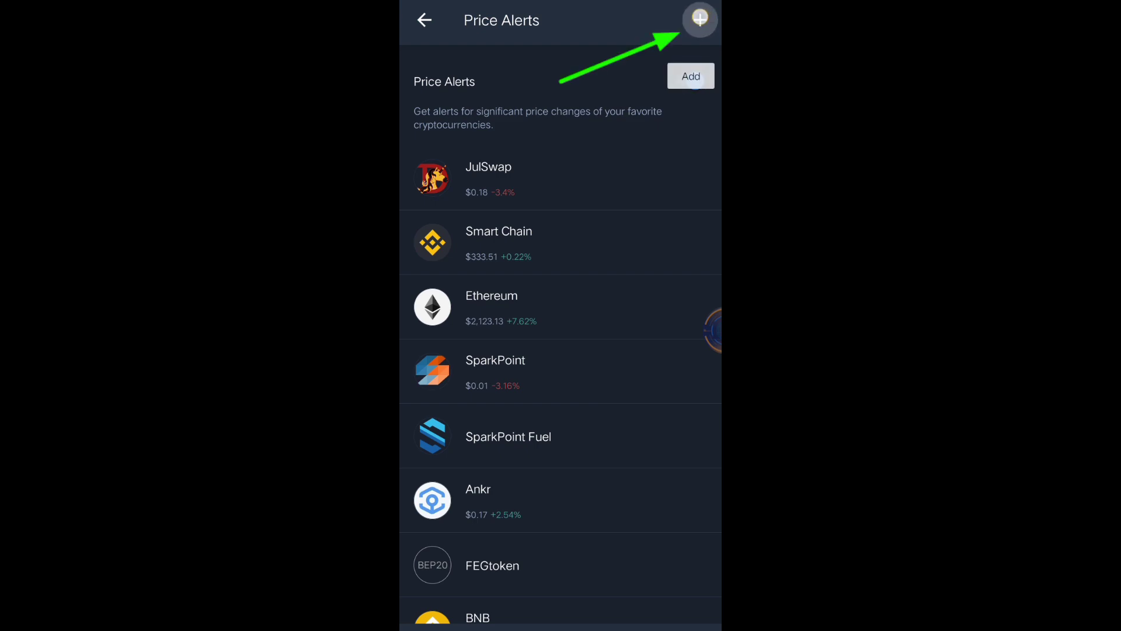